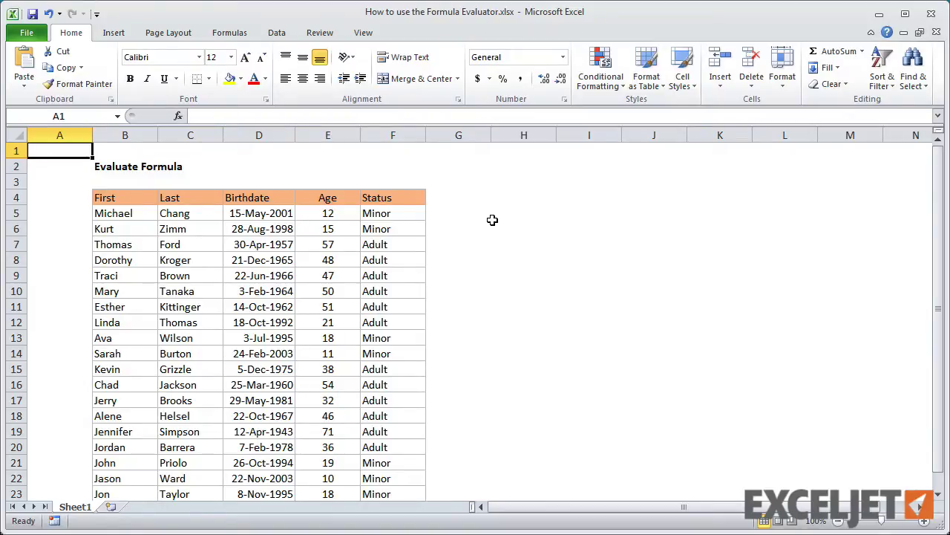
- Inspect the E5 age formula and the F5 =IF(E5>20,"Adult","Minor") formula, then show the Formulas ribbon
{"action": "left_click", "coordinate": [343, 215]}
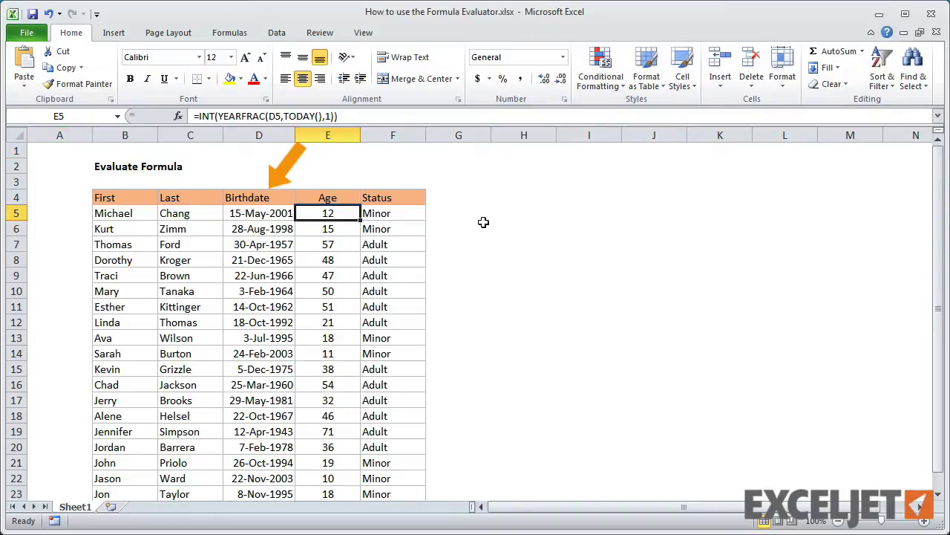
{"action": "left_click", "coordinate": [409, 213]}
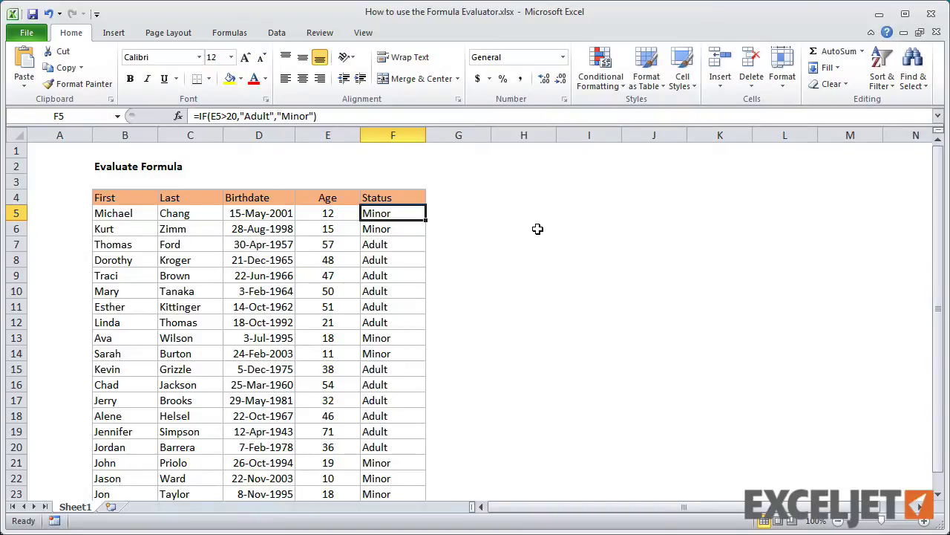
{"action": "left_click", "coordinate": [251, 35]}
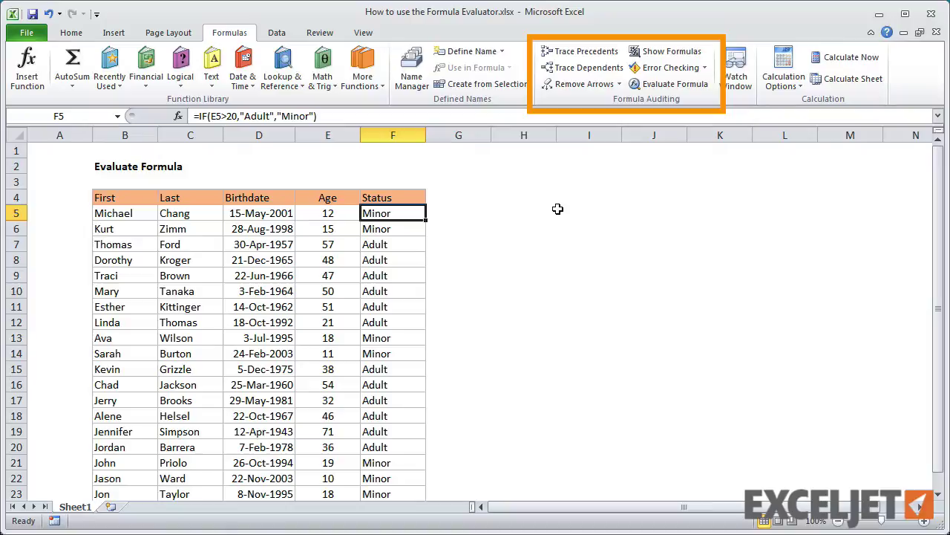
- Open Evaluate Formula for E5's INT(YEARFRAC(D5,TODAY(),1)) age formula
{"action": "left_click", "coordinate": [342, 212]}
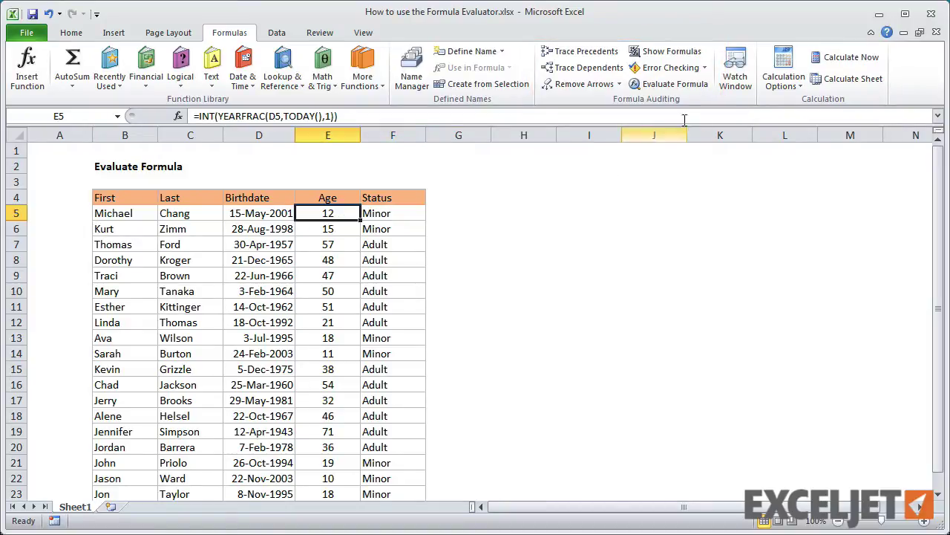
{"action": "left_click", "coordinate": [676, 83]}
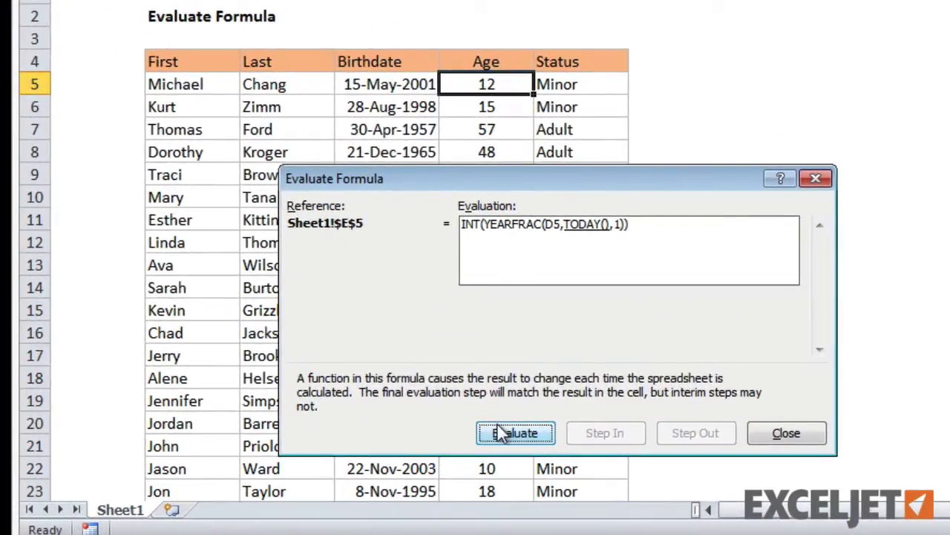
- Evaluate the age formula through YEARFRAC 12.9622530803833 to the final age 12
{"action": "left_click", "coordinate": [456, 438]}
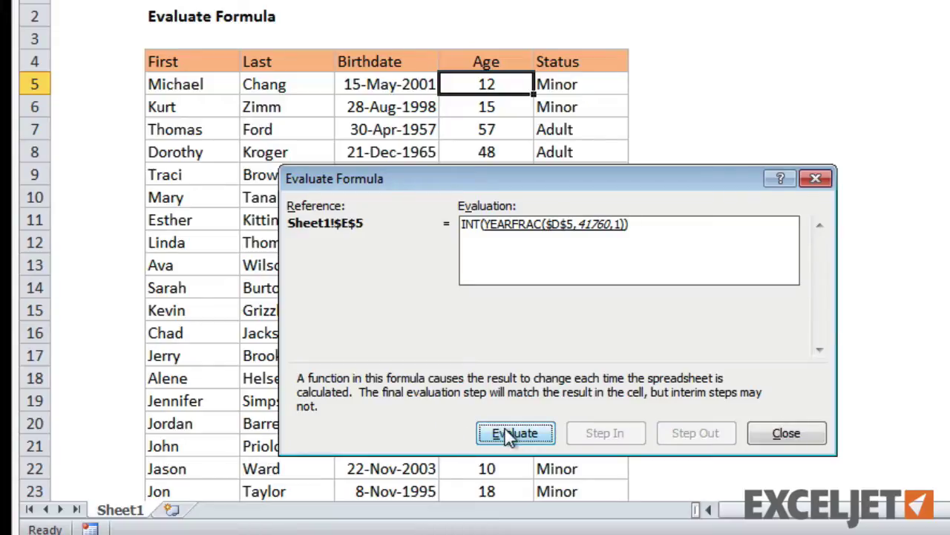
{"action": "left_click", "coordinate": [482, 433]}
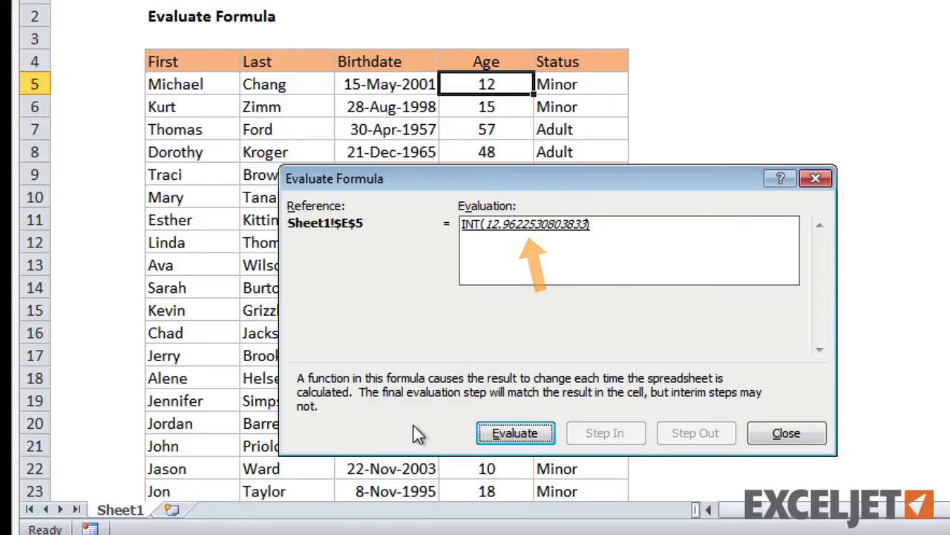
{"action": "left_click", "coordinate": [507, 435]}
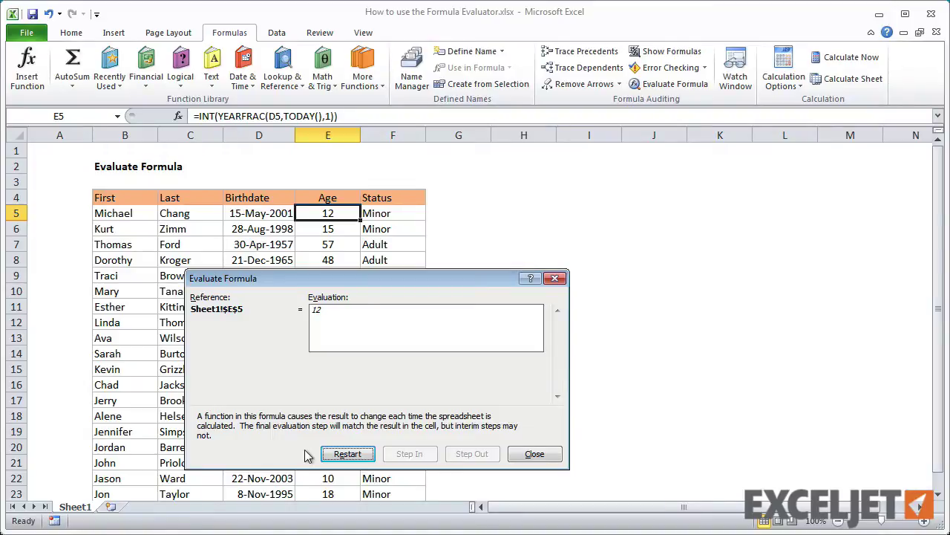
- Restart the evaluation, step it again to 12, and close the evaluator
{"action": "left_click", "coordinate": [346, 454]}
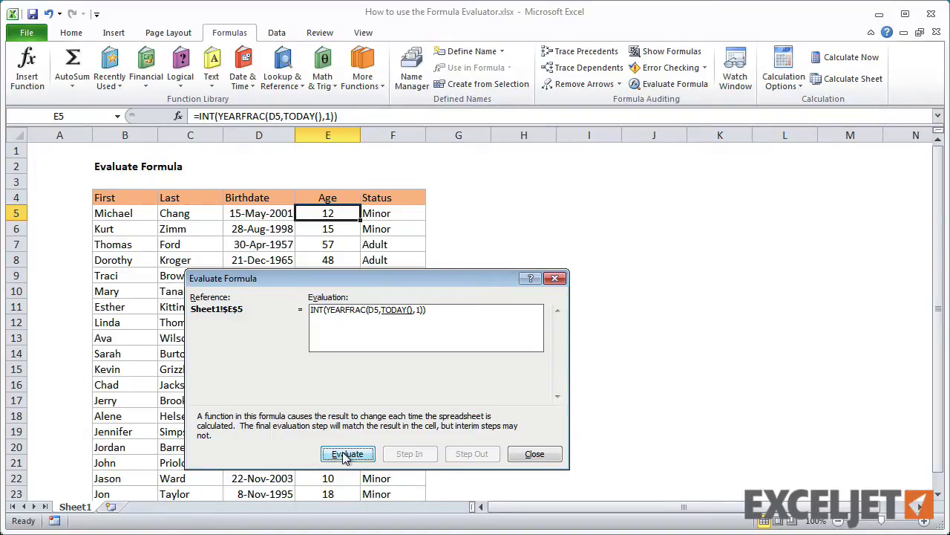
{"action": "left_click", "coordinate": [345, 454]}
{"action": "left_click", "coordinate": [346, 454]}
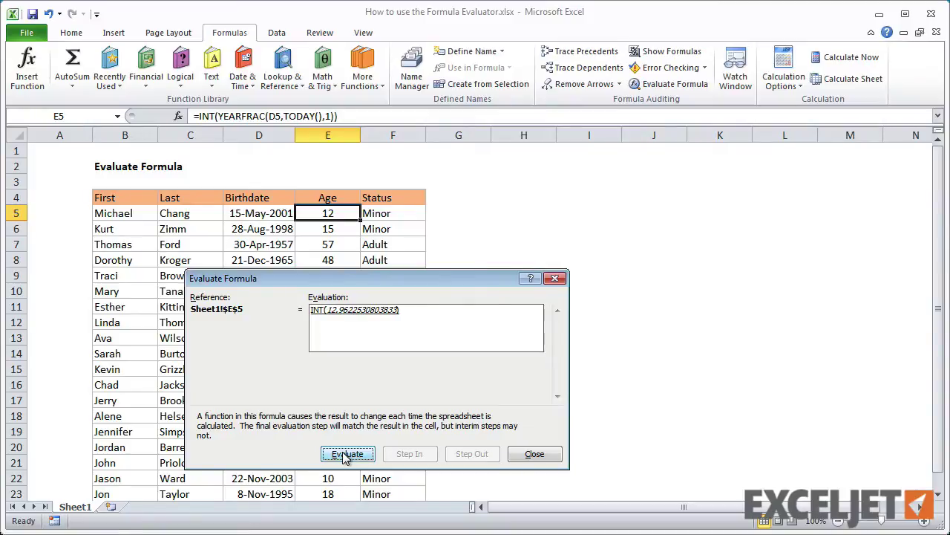
{"action": "left_click", "coordinate": [345, 455]}
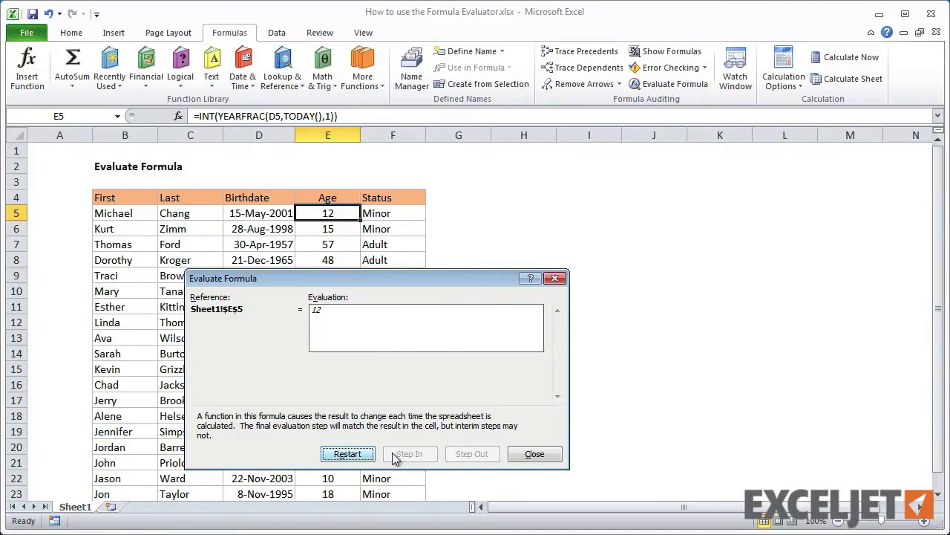
{"action": "left_click", "coordinate": [539, 454]}
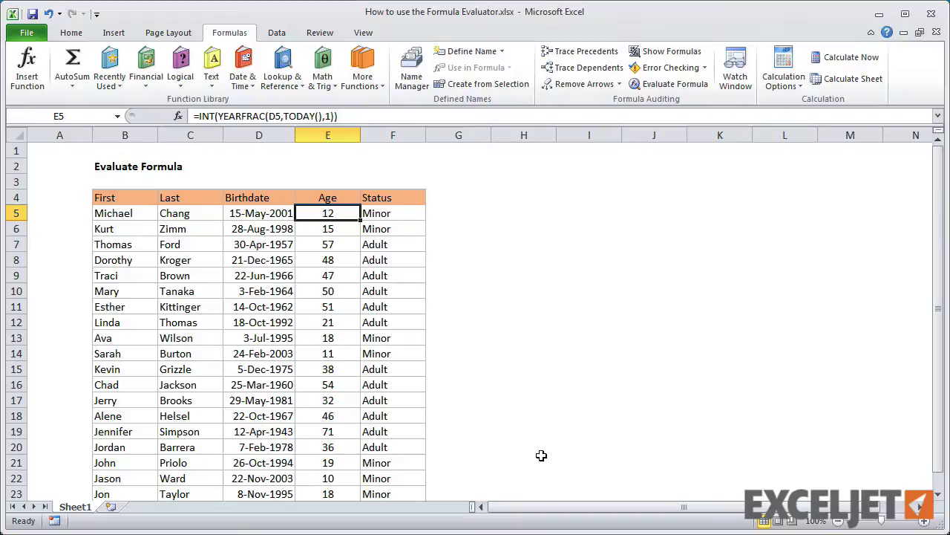
- Evaluate F5's IF formula: E5 becomes 12, 12>20 becomes FALSE, result Minor
{"action": "left_click", "coordinate": [415, 215]}
{"action": "left_click", "coordinate": [682, 91]}
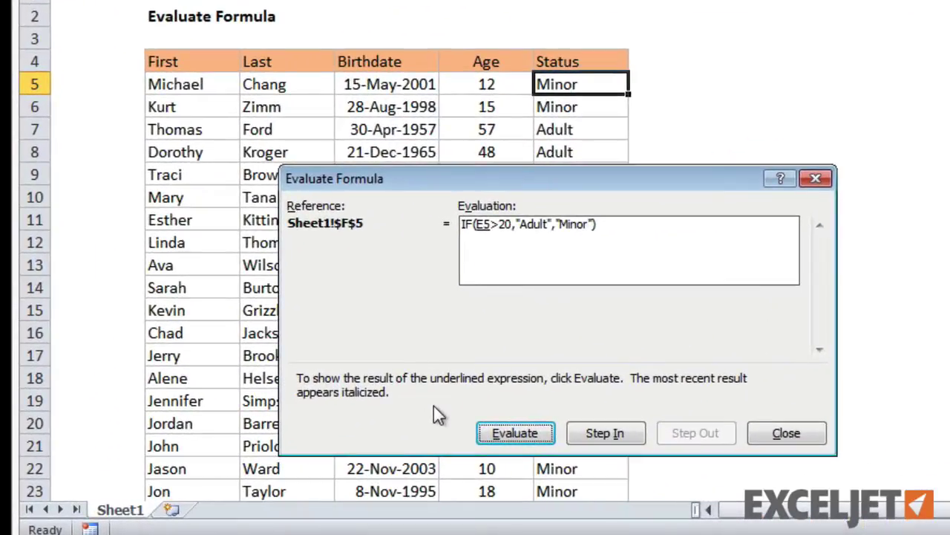
{"action": "left_click", "coordinate": [505, 434]}
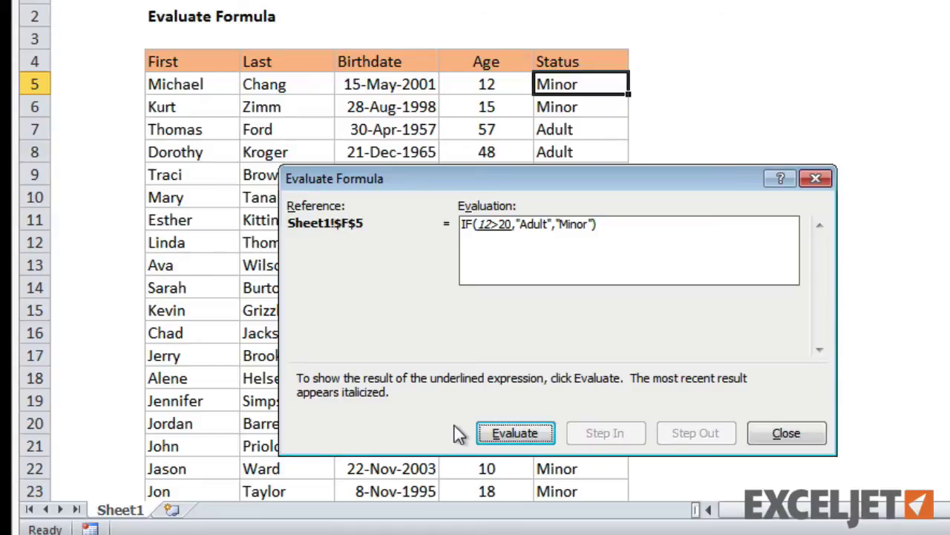
{"action": "left_click", "coordinate": [535, 437]}
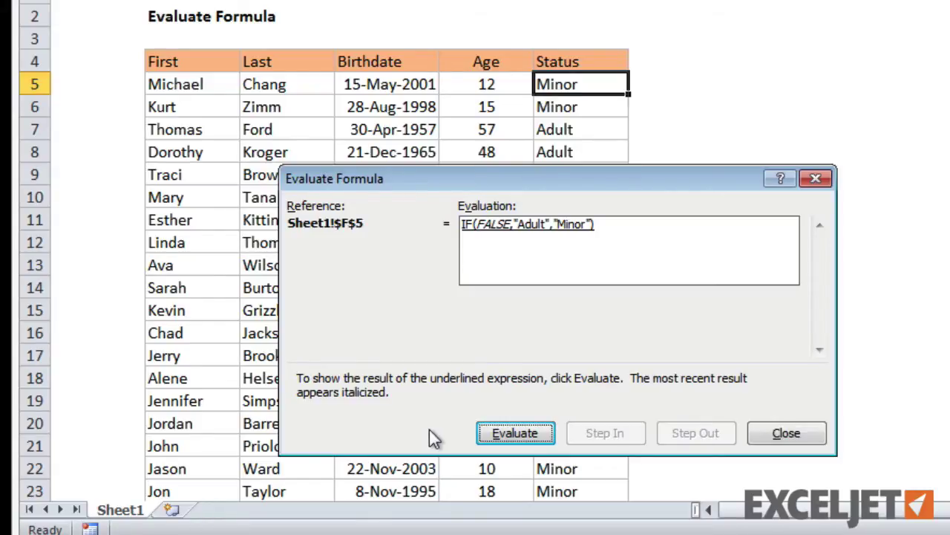
{"action": "left_click", "coordinate": [536, 438]}
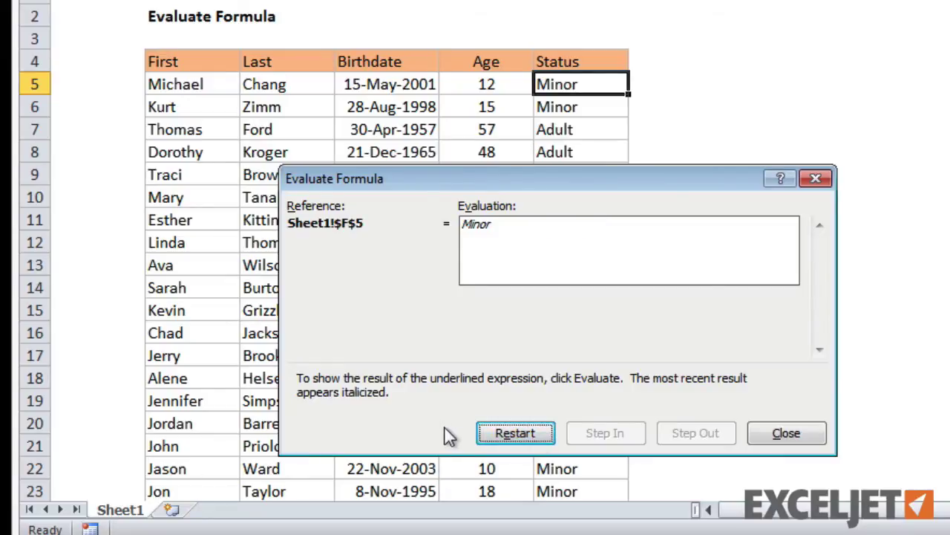
- Restart, step into E5's age formula down to 12, step out, and evaluate 12>20 to FALSE
{"action": "left_click", "coordinate": [537, 435]}
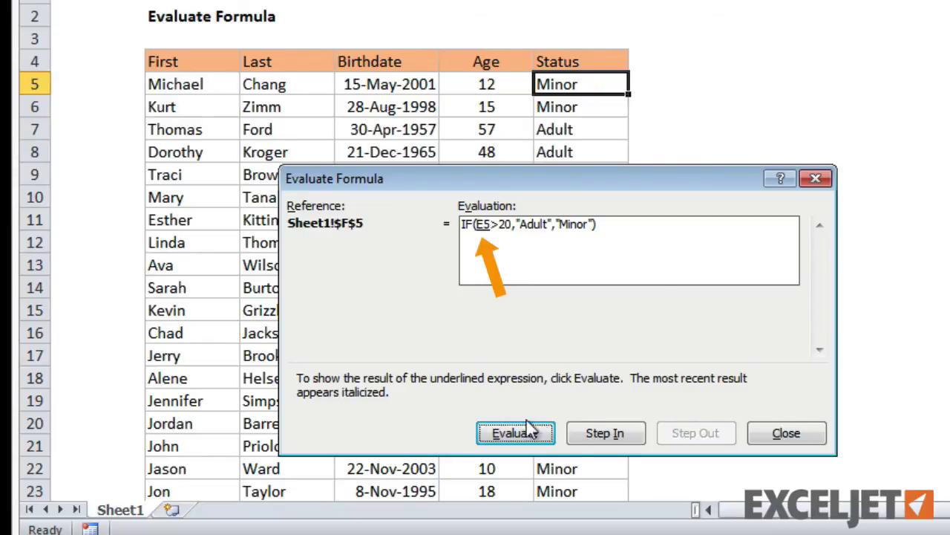
{"action": "left_click", "coordinate": [613, 435]}
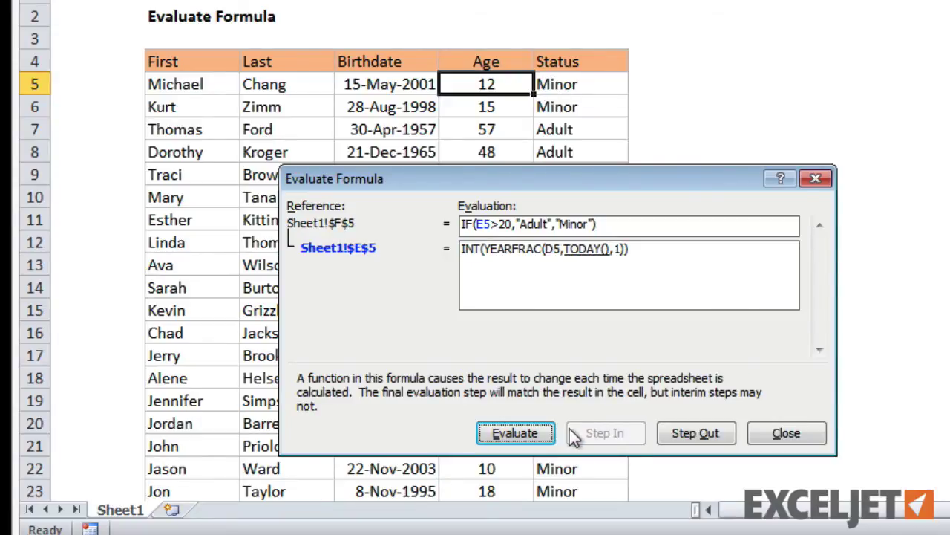
{"action": "left_click", "coordinate": [545, 433]}
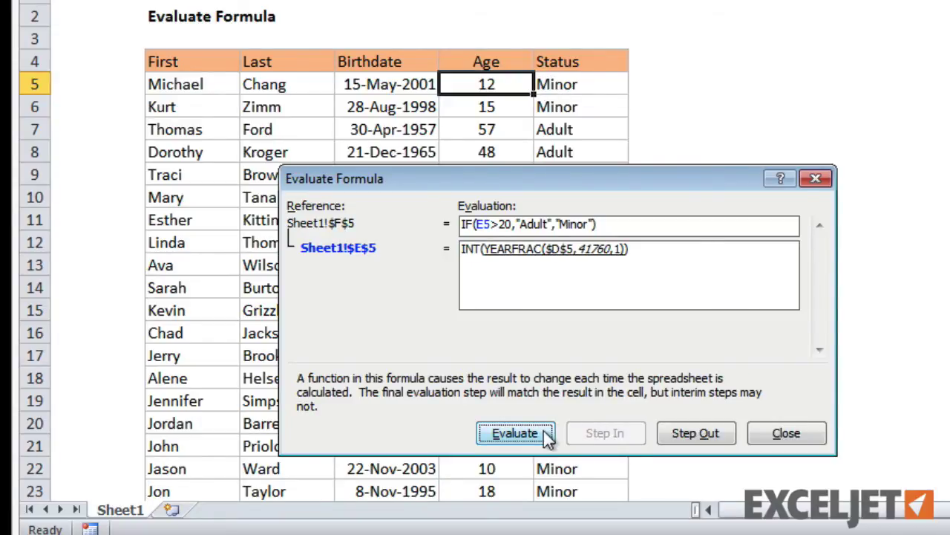
{"action": "left_click", "coordinate": [546, 432]}
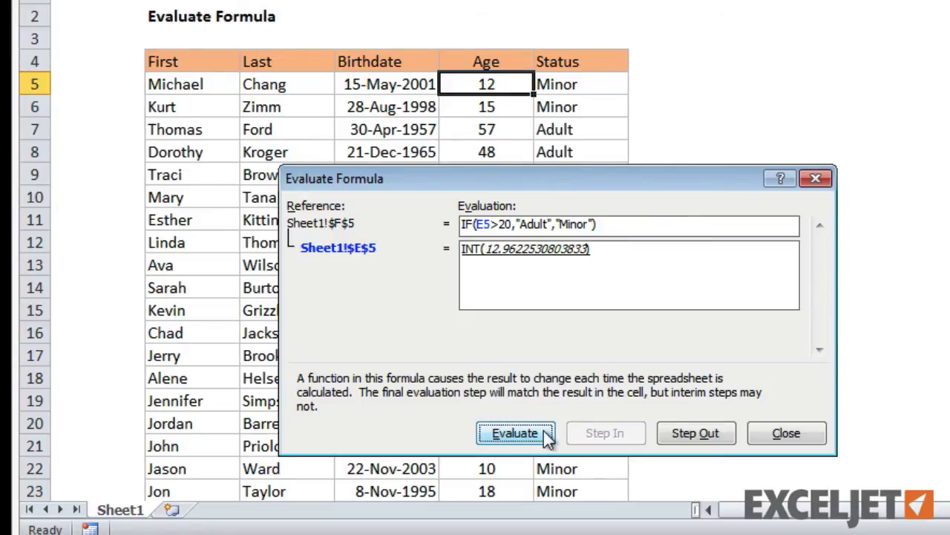
{"action": "left_click", "coordinate": [545, 433]}
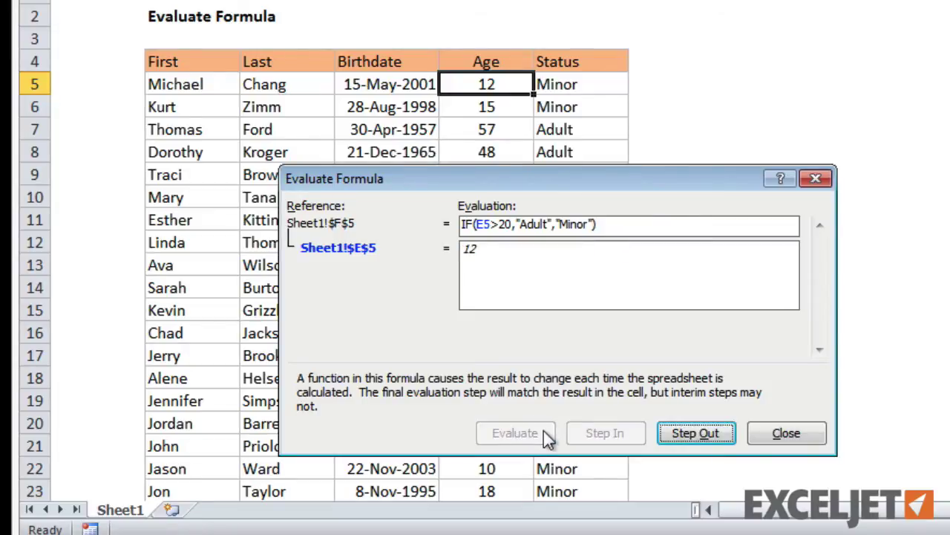
{"action": "left_click", "coordinate": [710, 435]}
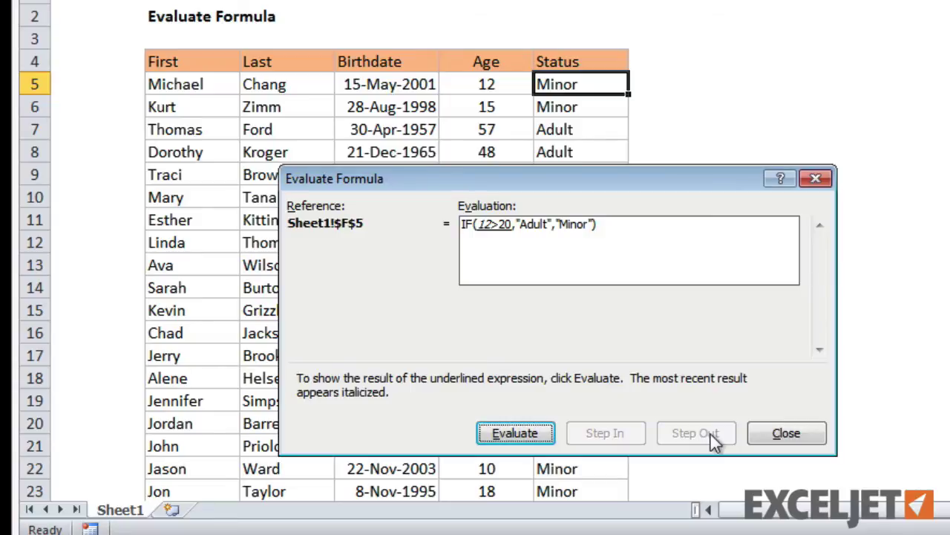
{"action": "left_click", "coordinate": [528, 431]}
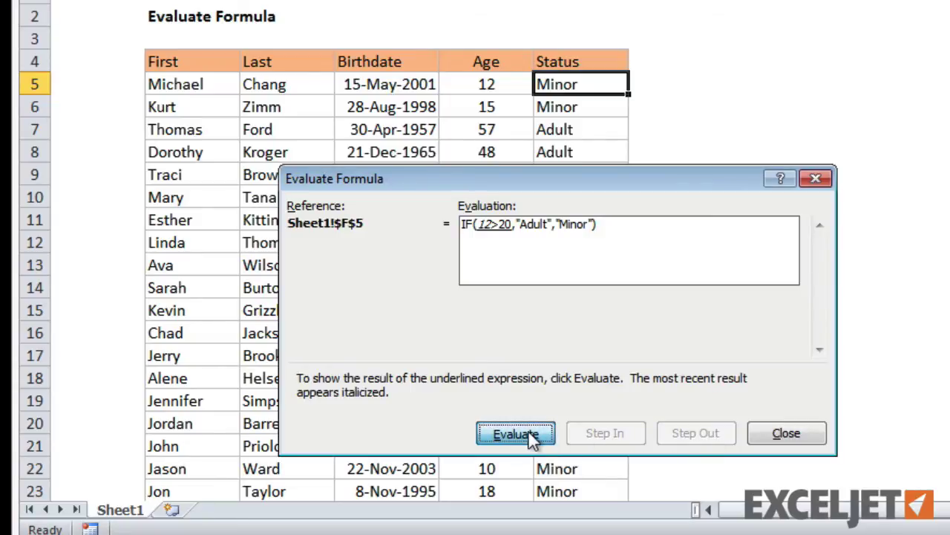
- Reach Minor, then rerun F5 stepping into and out of E5, ending at Minor again
{"action": "left_click", "coordinate": [528, 431]}
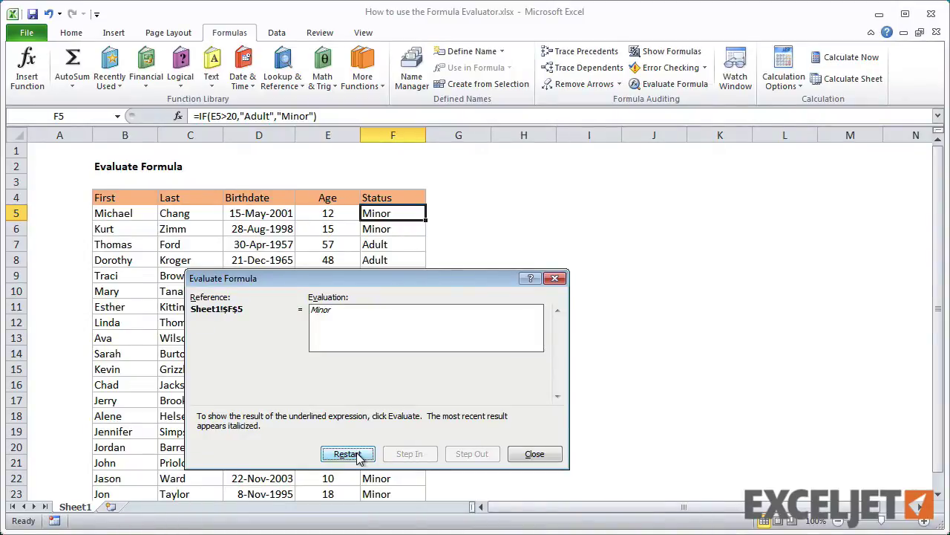
{"action": "left_click", "coordinate": [349, 453]}
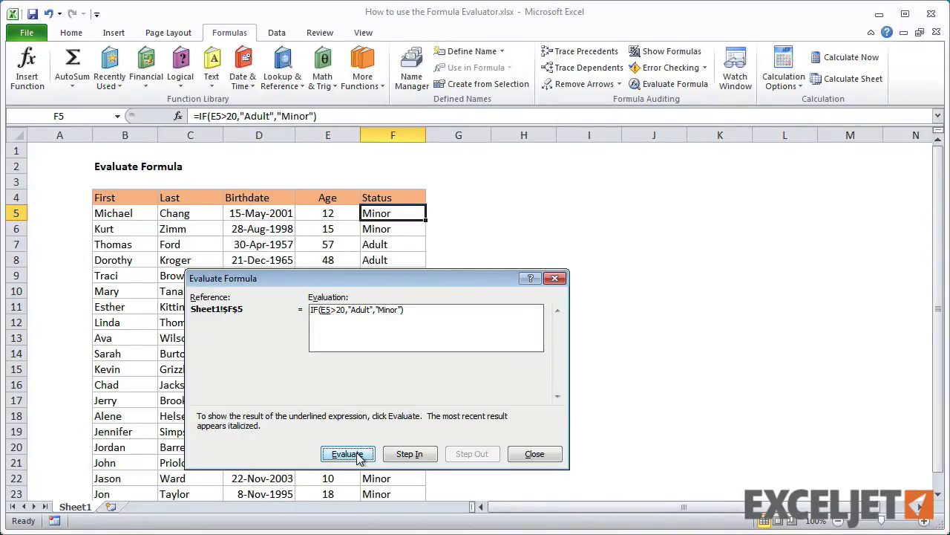
{"action": "left_click", "coordinate": [409, 454]}
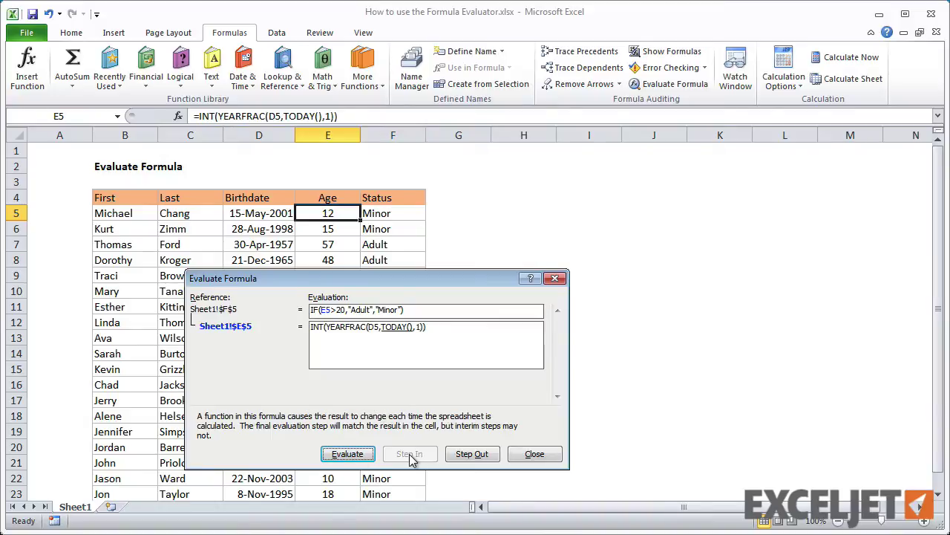
{"action": "left_click", "coordinate": [496, 458]}
{"action": "left_click", "coordinate": [354, 459]}
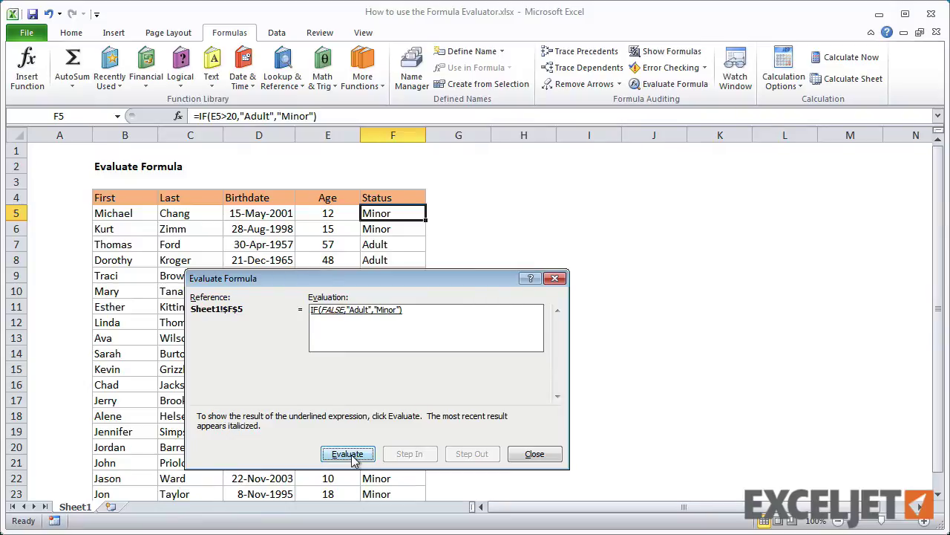
{"action": "left_click", "coordinate": [354, 458]}
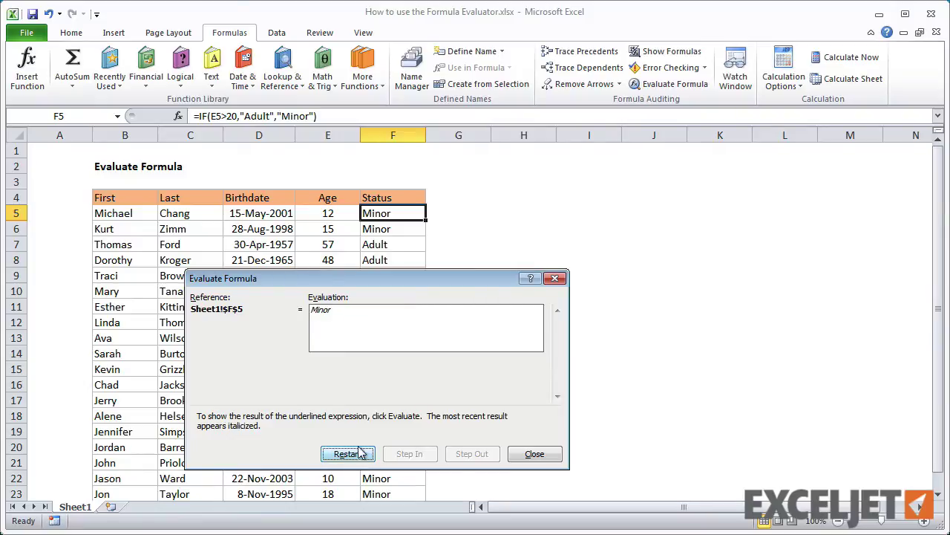